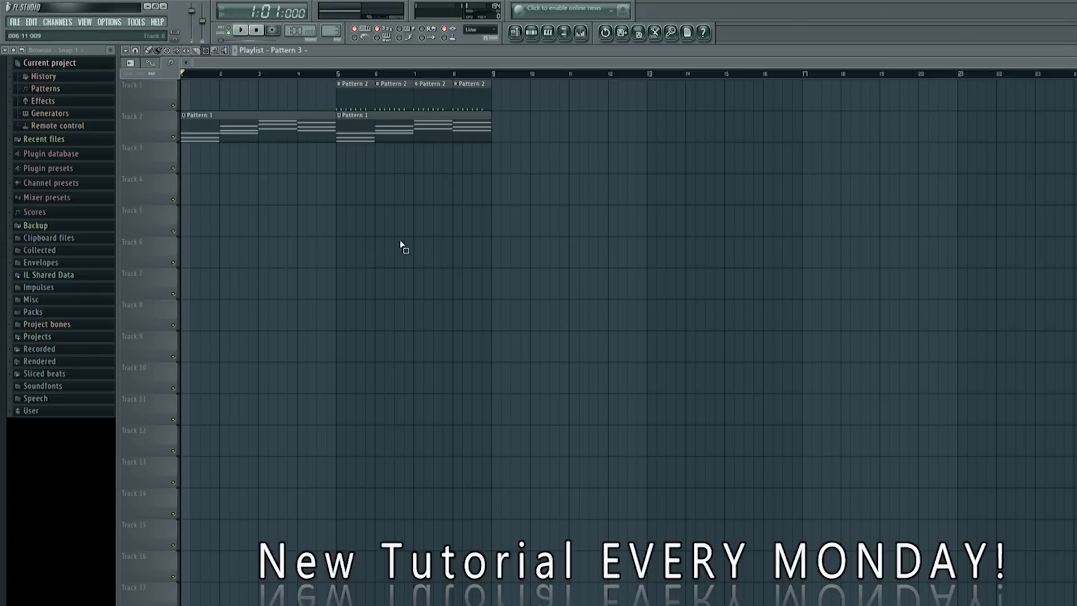
# Play back the current arrangement, start a blank project, and show Pattern 1's step sequencer.
pyautogui.click(242, 34)
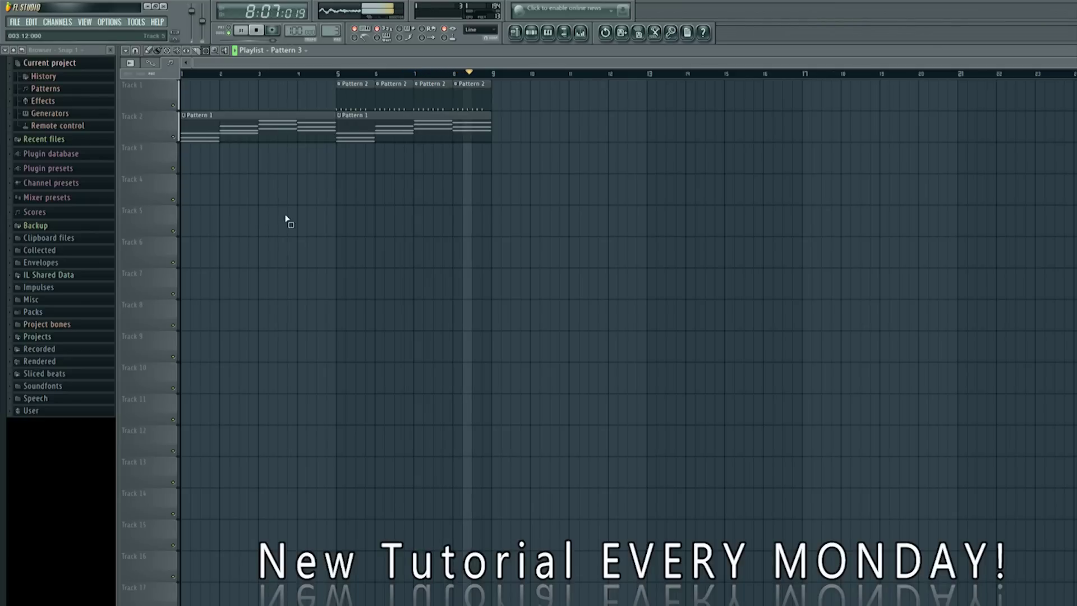
pyautogui.click(258, 31)
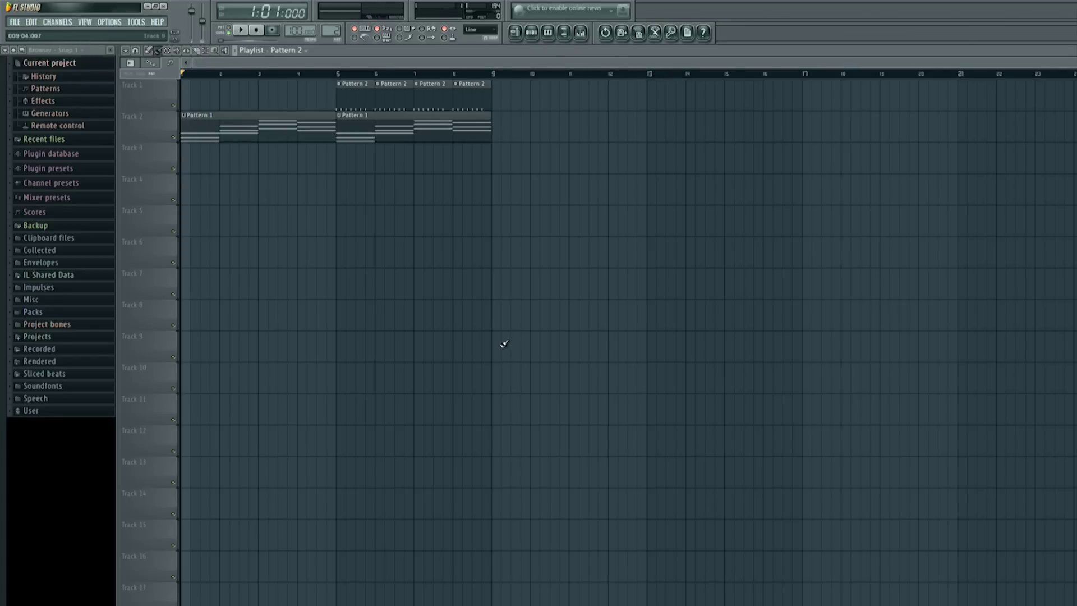
pyautogui.click(15, 23)
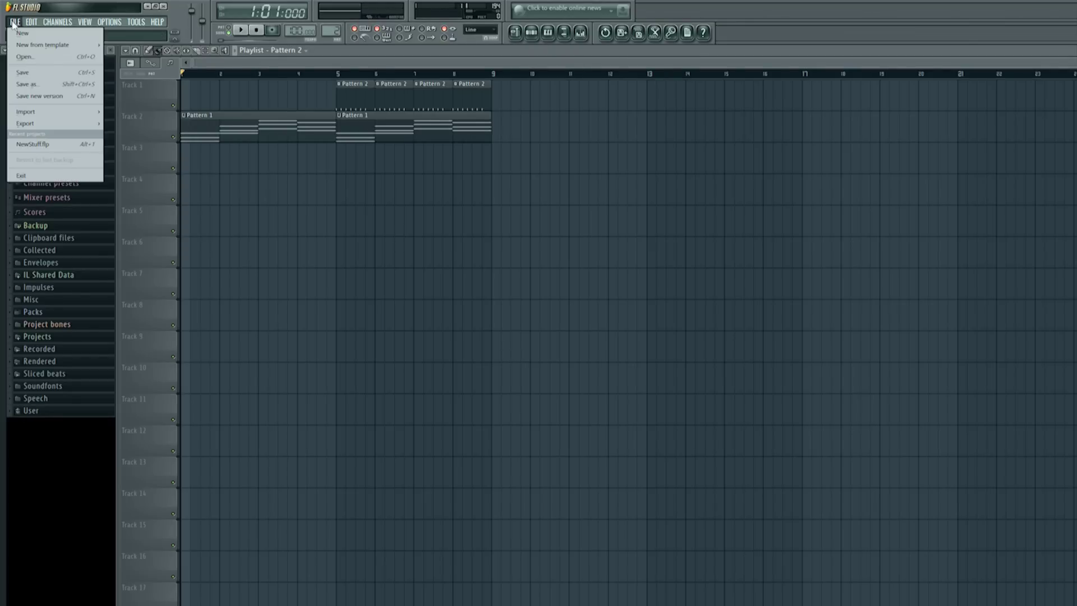
pyautogui.click(23, 35)
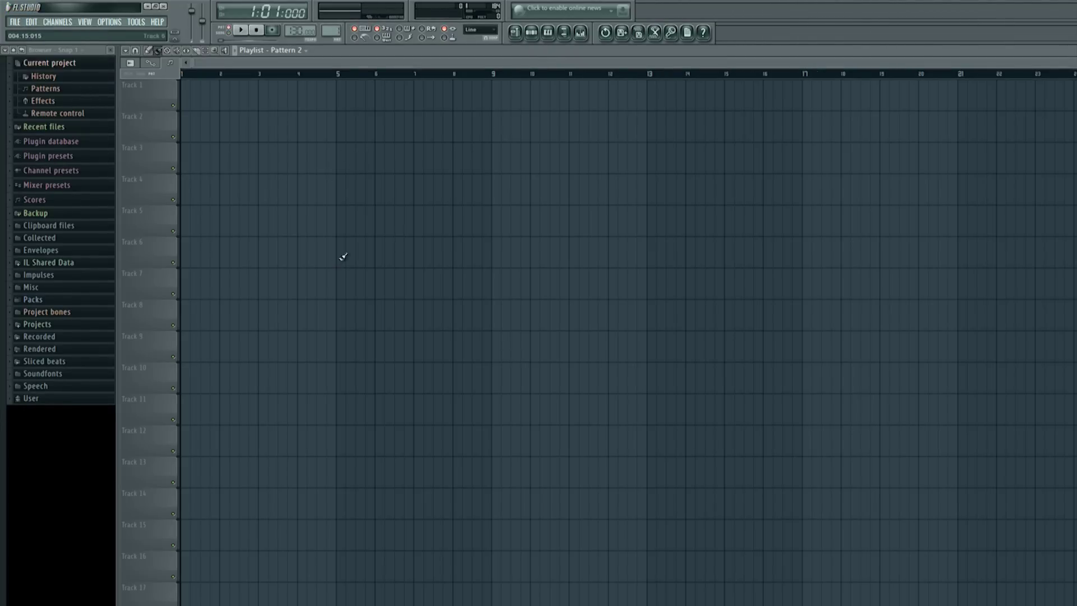
pyautogui.click(532, 33)
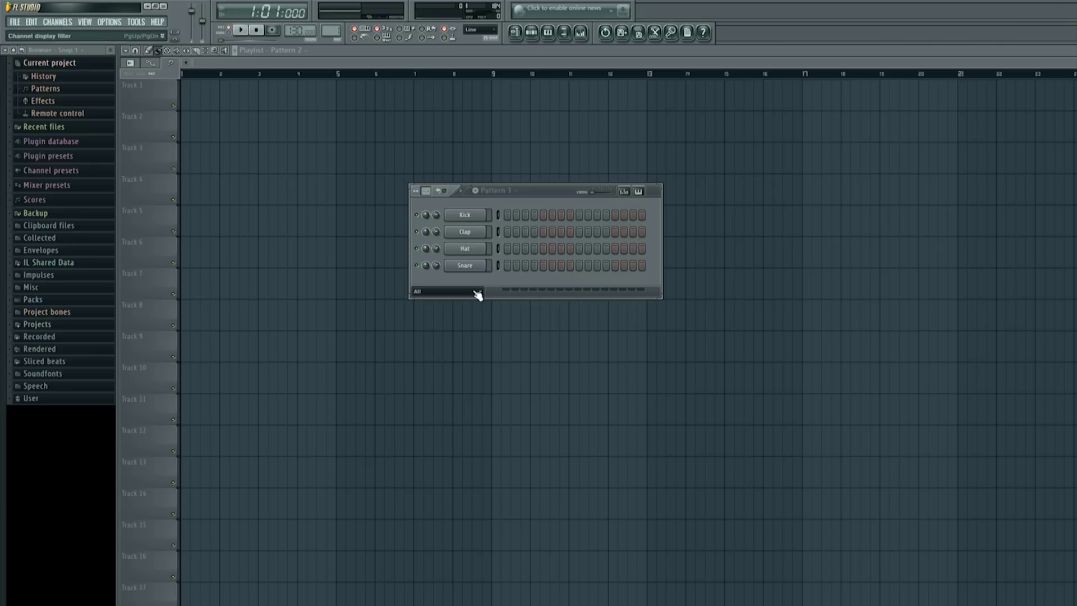
# Add a 3x Osc channel below Snare and move its settings window to the left.
pyautogui.click(59, 23)
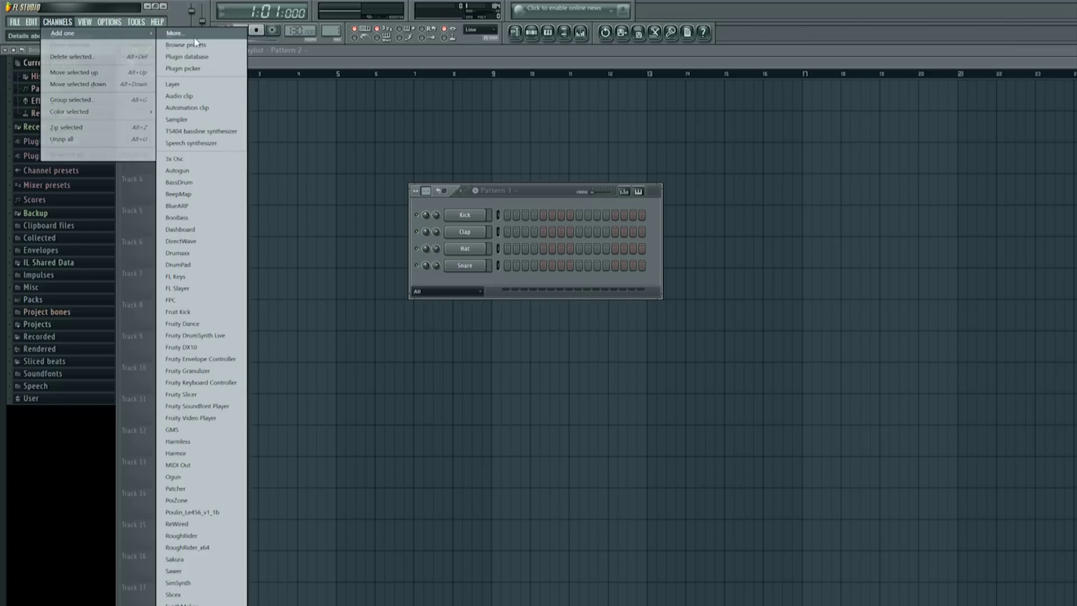
pyautogui.click(183, 161)
pyautogui.moveTo(544, 180); pyautogui.dragTo(308, 172)
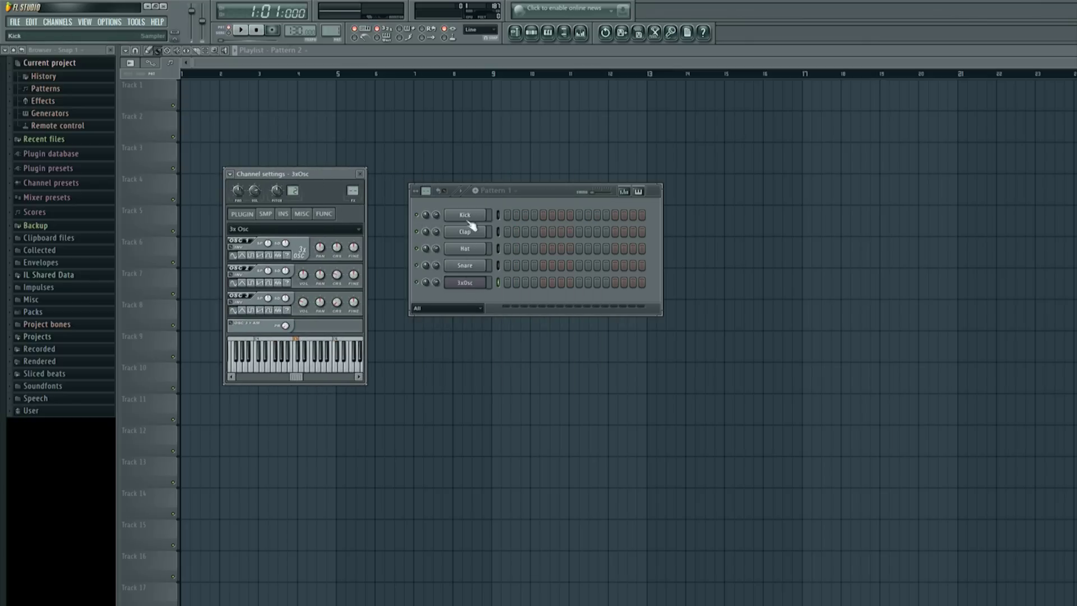
pyautogui.moveTo(319, 172); pyautogui.dragTo(328, 163)
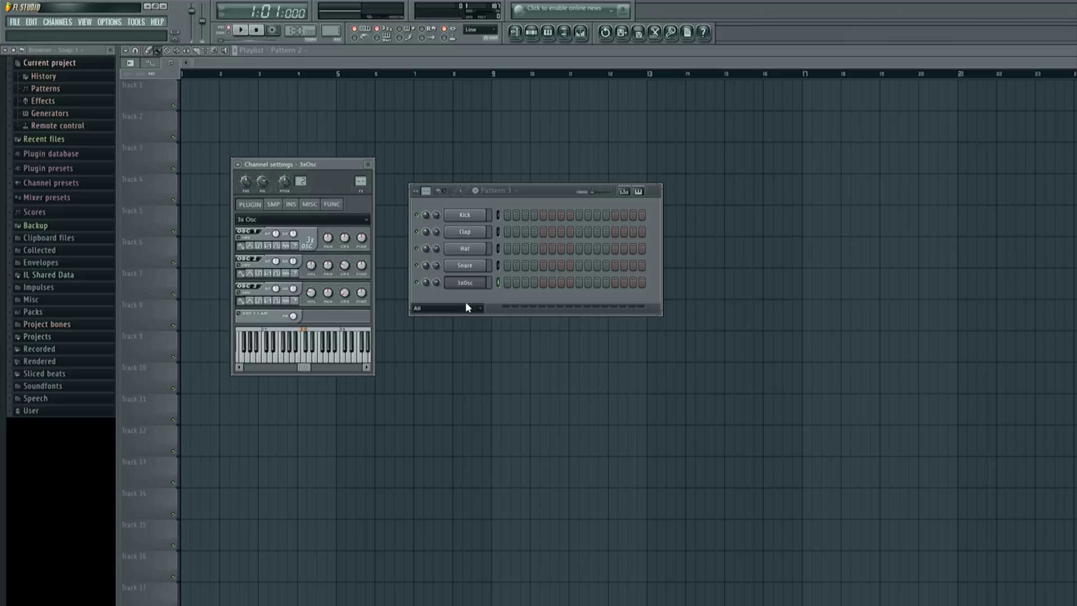
# Switch 3xOsc oscillators 1 and 3 to saw waves, previewing at C5, leaving Osc 2 coarse at +0.
pyautogui.press('z')
pyautogui.press('z')
pyautogui.press('z')
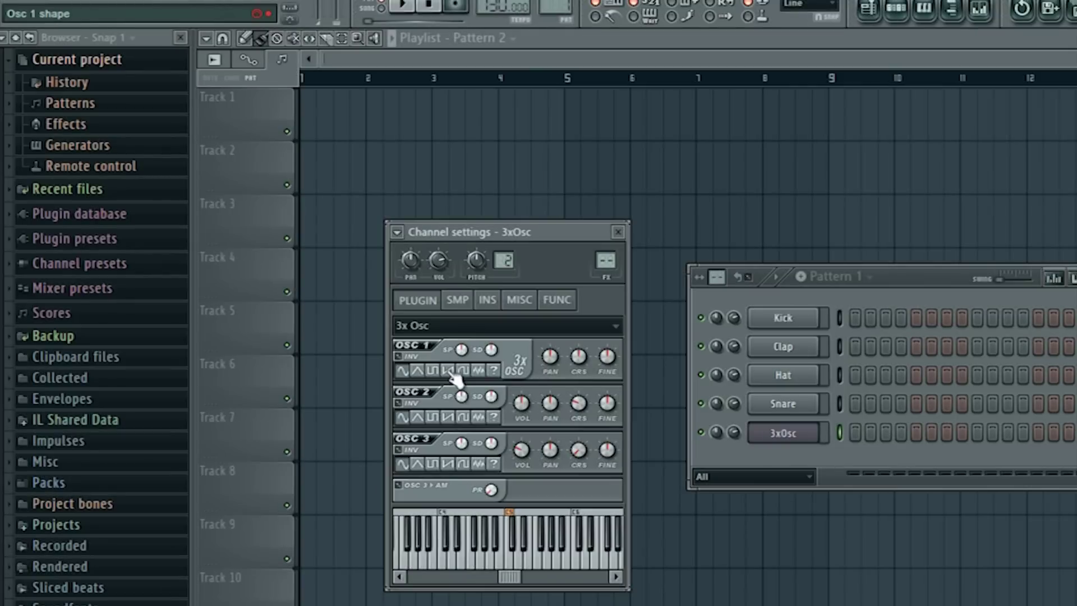
pyautogui.click(449, 371)
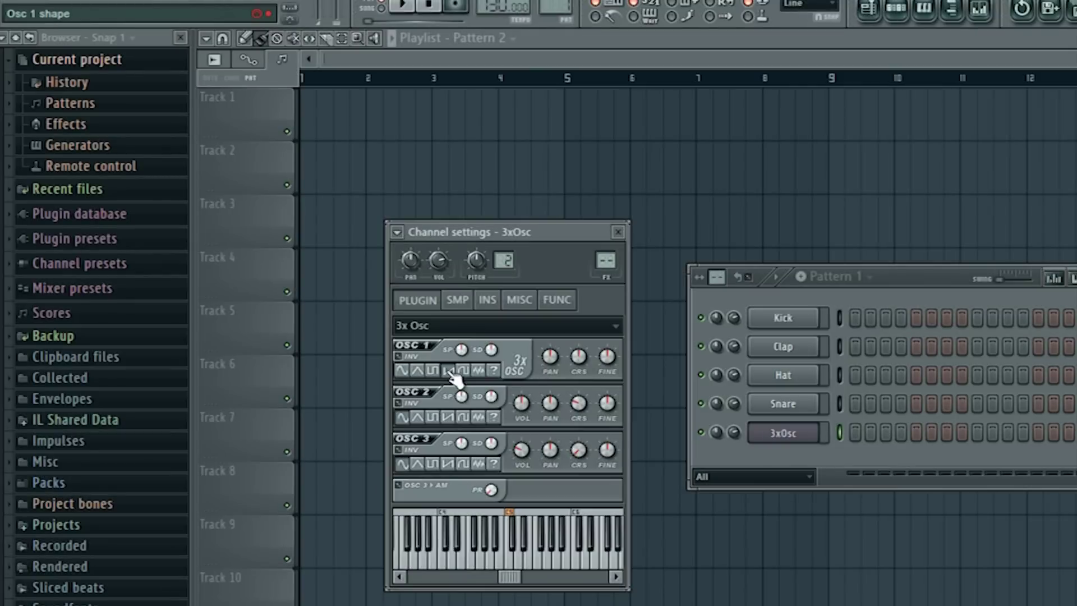
pyautogui.click(451, 466)
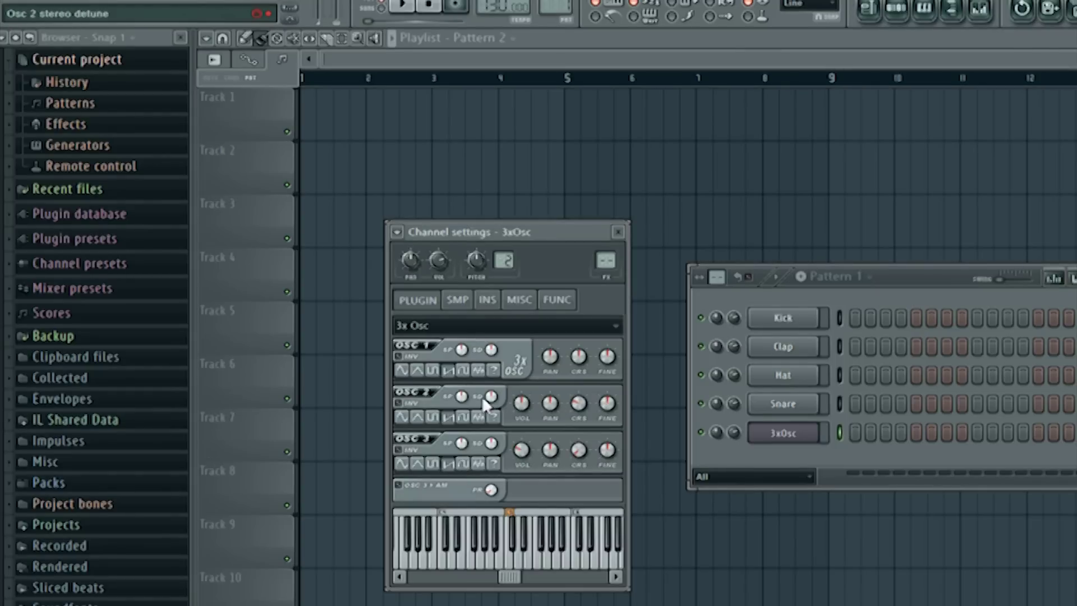
pyautogui.press('z')
pyautogui.press('z')
pyautogui.press('z')
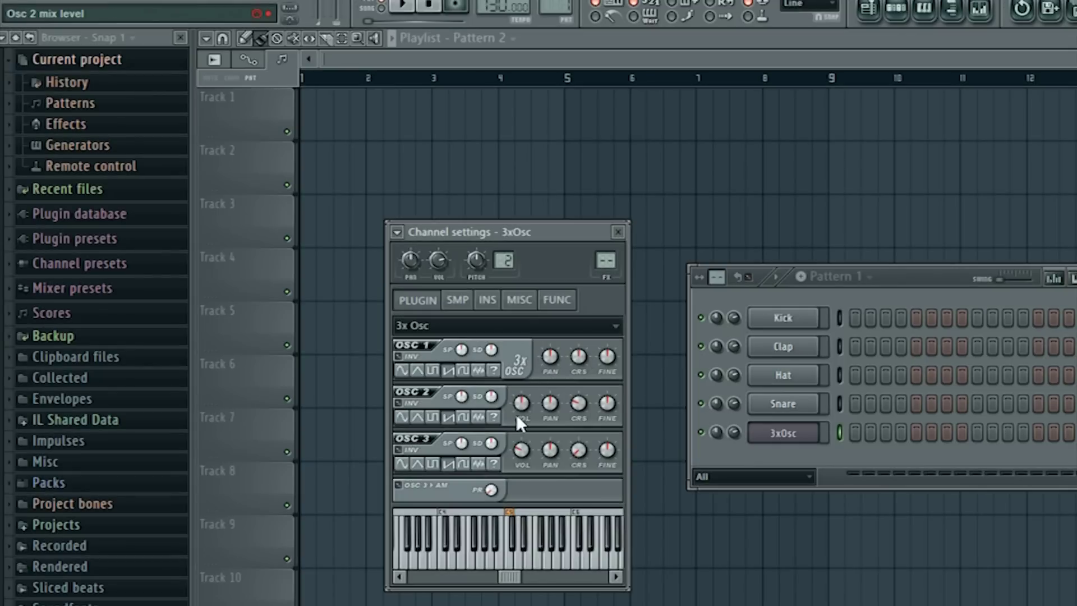
pyautogui.moveTo(579, 401); pyautogui.dragTo(580, 402)
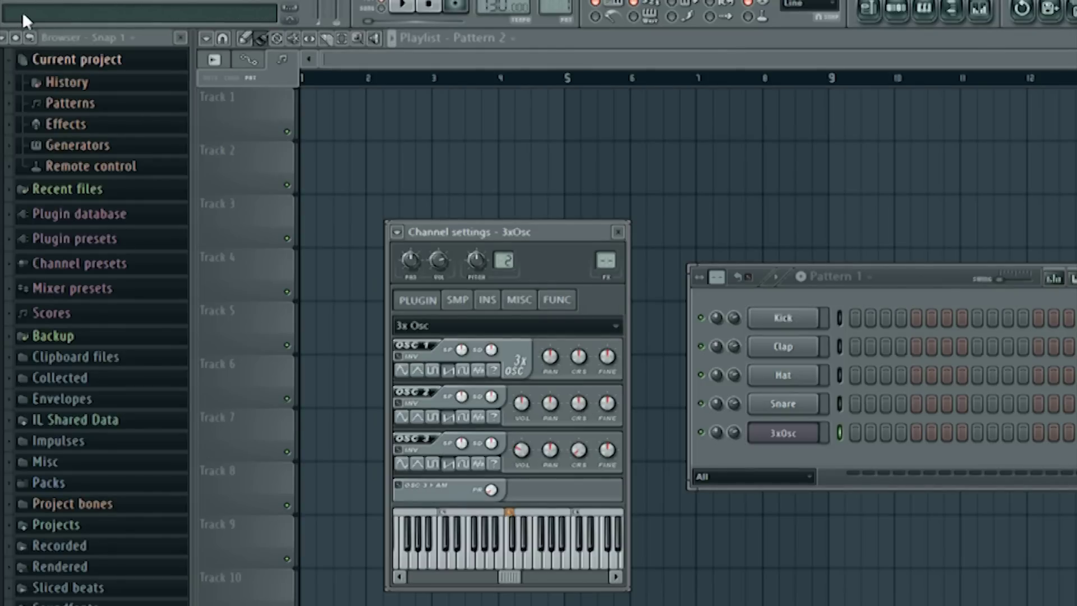
pyautogui.click(578, 403)
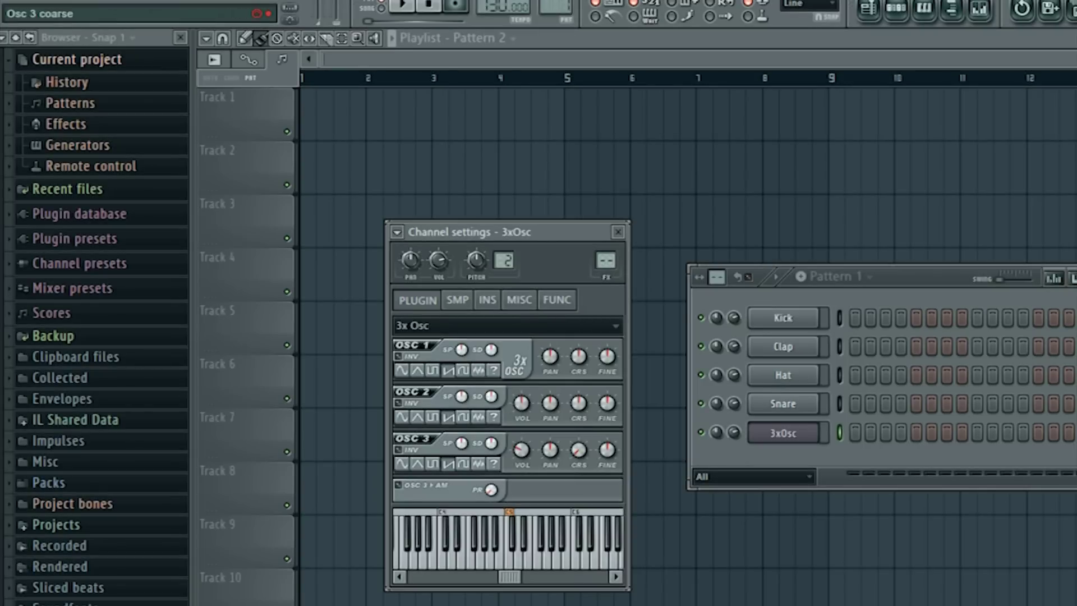
# Set oscillator 3 coarse to -12 semitones, oscillator 1 fine to -7 cents and oscillator 2 to +13.
pyautogui.moveTo(578, 449); pyautogui.dragTo(578, 472)
pyautogui.moveTo(609, 362); pyautogui.dragTo(608, 383)
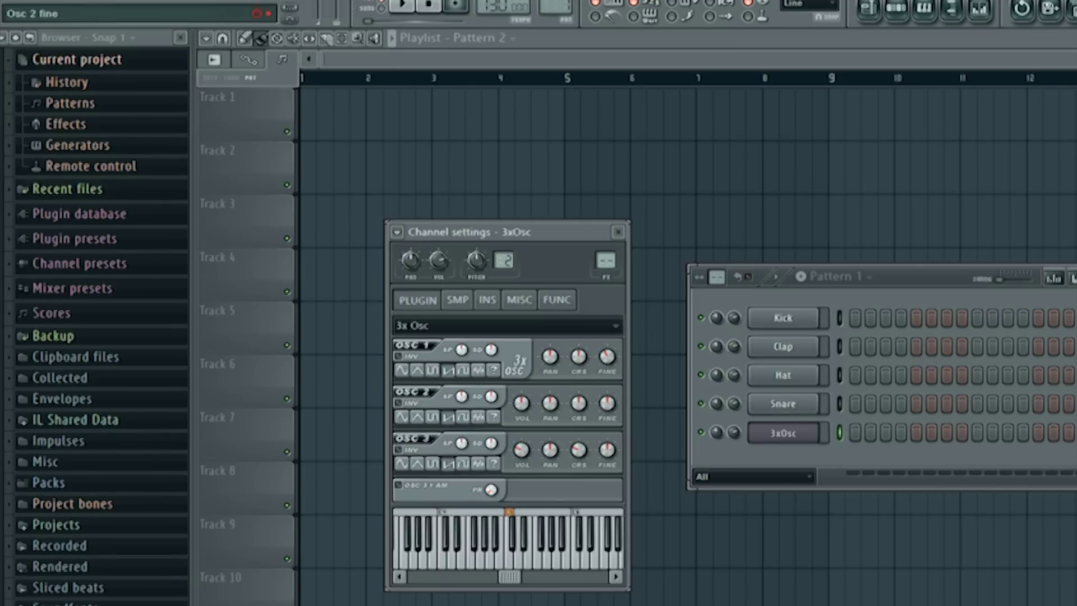
pyautogui.moveTo(607, 402); pyautogui.dragTo(607, 394)
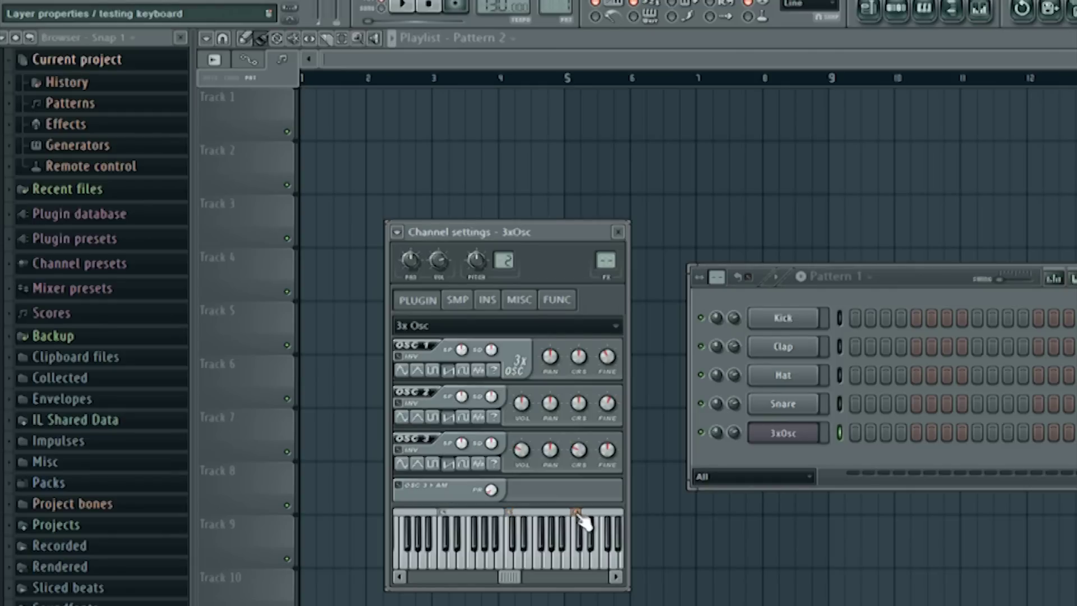
# Set the 3xOsc root note to C6, previewing the detuned sound at C5.
pyautogui.press('z')
pyautogui.press('z')
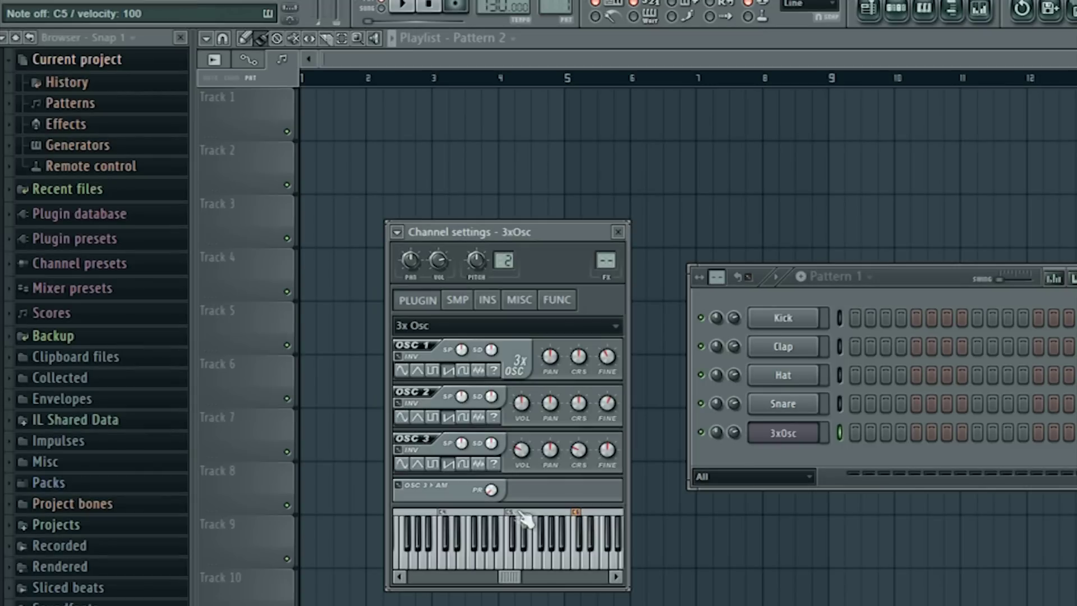
pyautogui.press('z')
pyautogui.press('z')
pyautogui.rightClick(575, 516)
pyautogui.press('z')
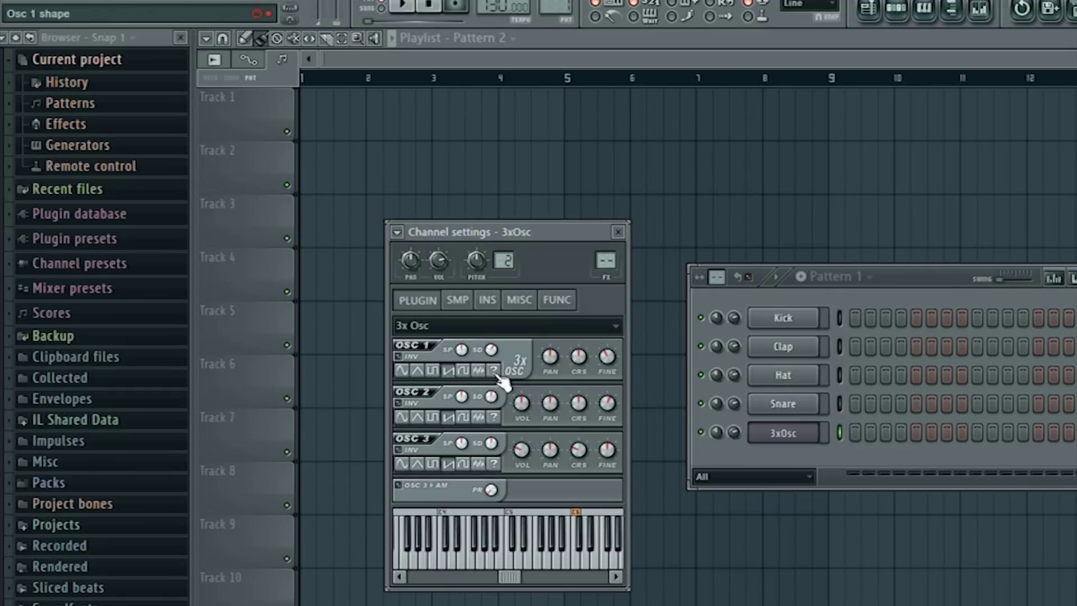
pyautogui.press('z')
pyautogui.press('z')
# Enable the volume envelope with adjusted attack, zero sustain and longer release, then preview C5.
pyautogui.click(488, 301)
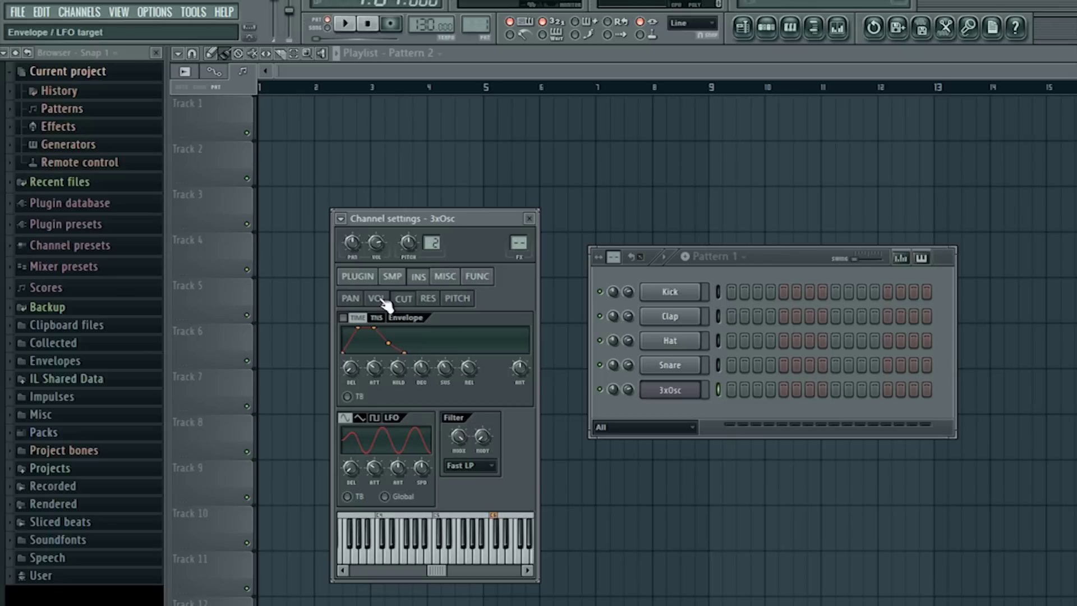
pyautogui.click(435, 324)
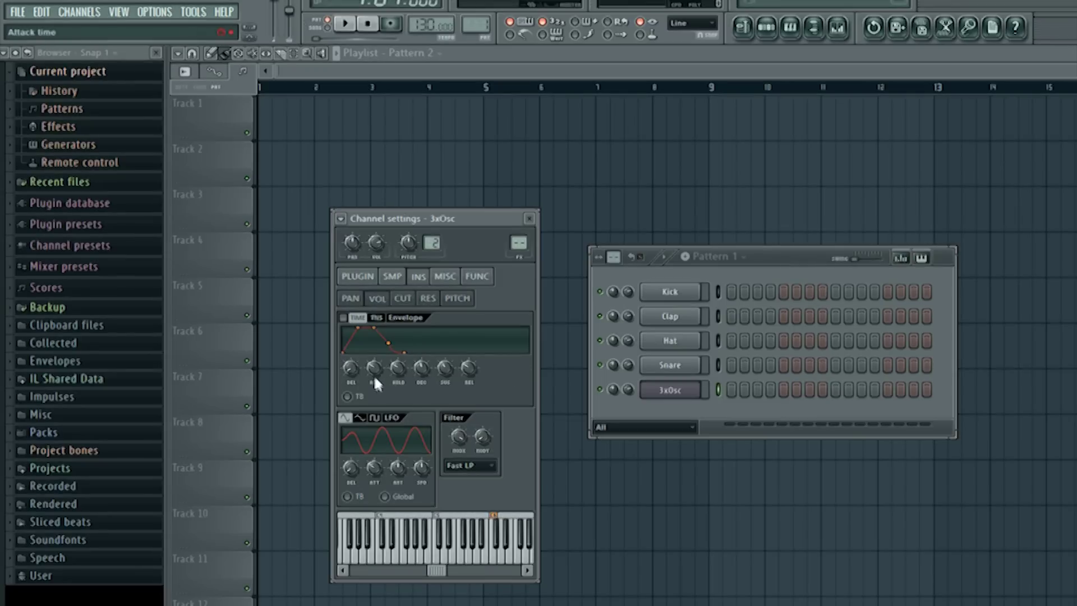
pyautogui.moveTo(373, 365); pyautogui.dragTo(372, 352)
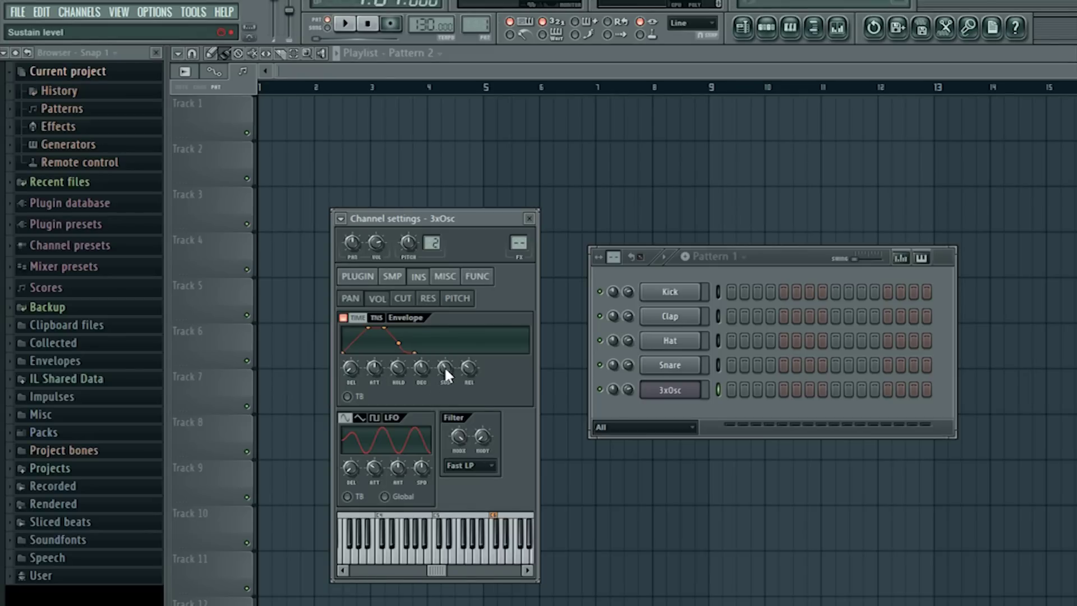
pyautogui.moveTo(445, 368); pyautogui.dragTo(445, 387)
pyautogui.moveTo(469, 371); pyautogui.dragTo(469, 357)
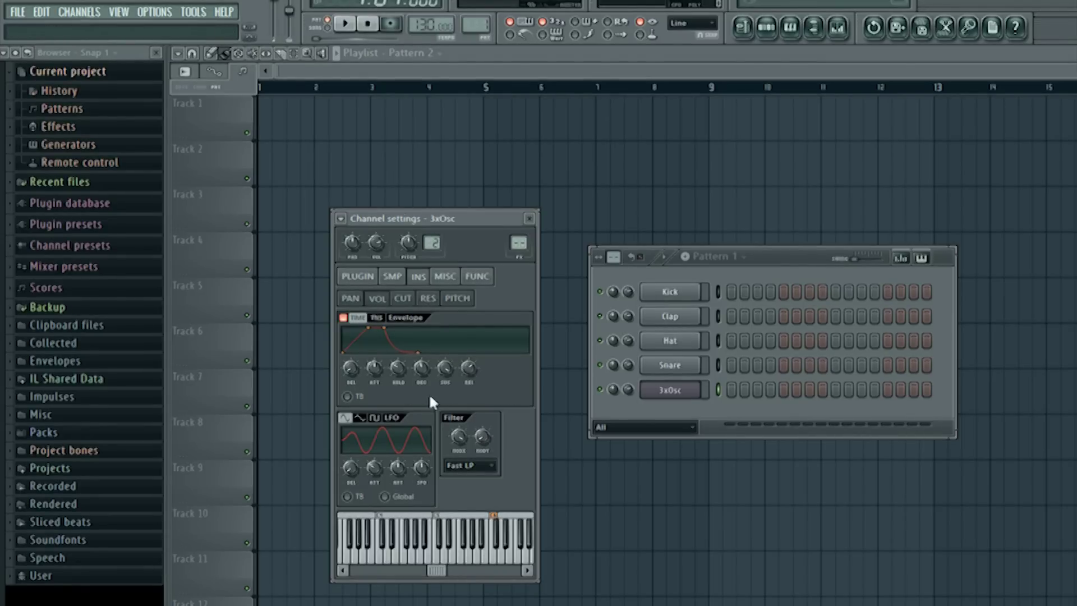
pyautogui.press('z')
pyautogui.press('z')
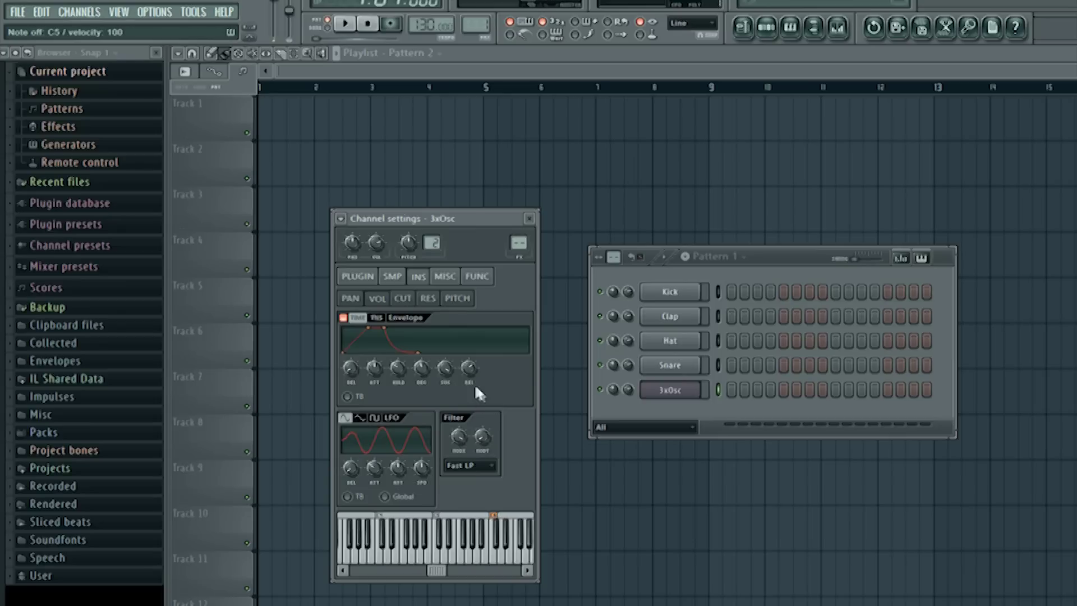
# Enable the filter cutoff envelope and test it with a C5–F5–A5 chord.
pyautogui.click(404, 299)
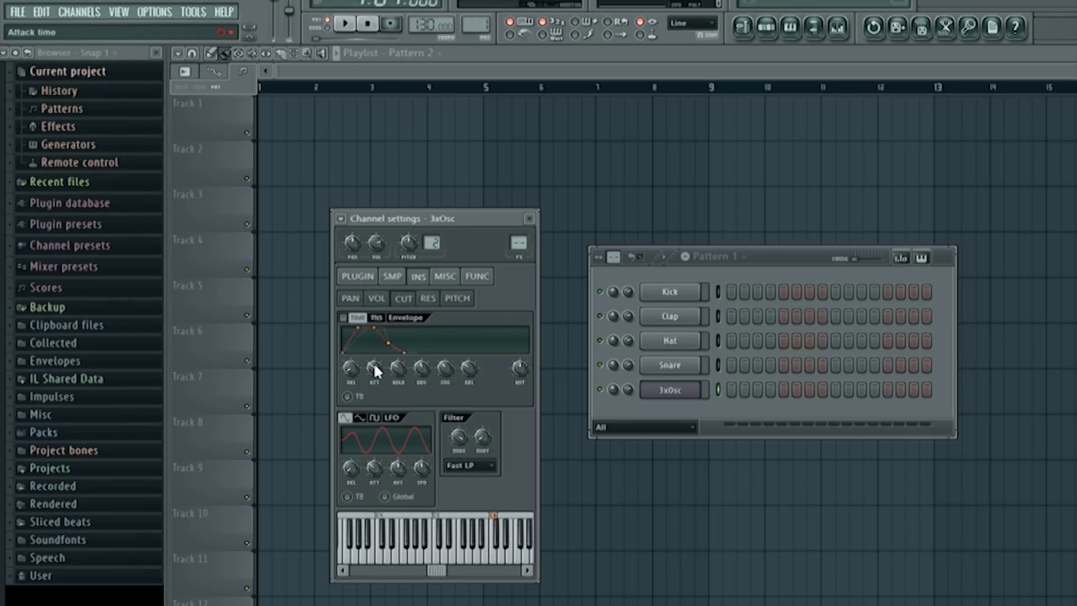
pyautogui.click(343, 318)
pyautogui.press('z')
pyautogui.press('v')
pyautogui.press('n')
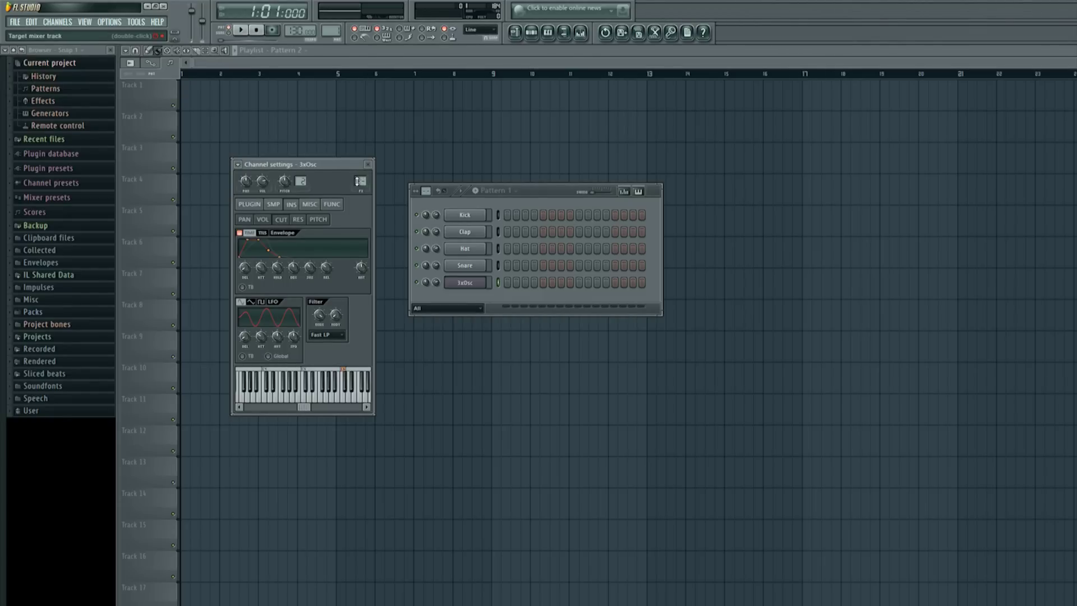
# Route the 3xOsc channel to mixer Insert 5 using the FX target box.
pyautogui.scroll(4, 357, 180)
# Open the mixer on Insert 5 and list the effect choices for its first FX slot.
pyautogui.doubleClick(361, 181)
pyautogui.moveTo(419, 520); pyautogui.dragTo(527, 339)
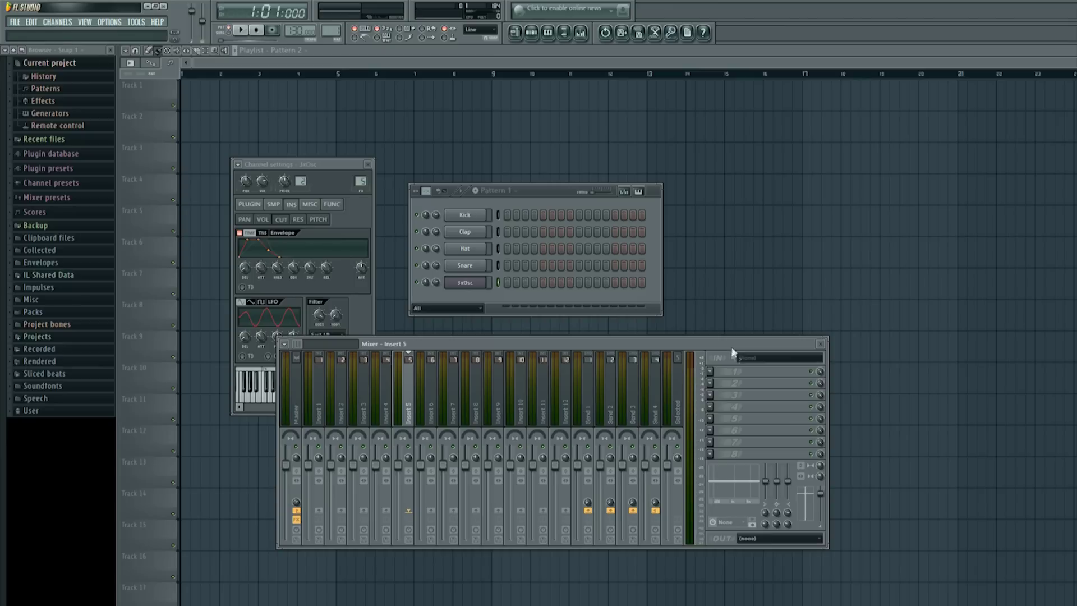
pyautogui.click(710, 372)
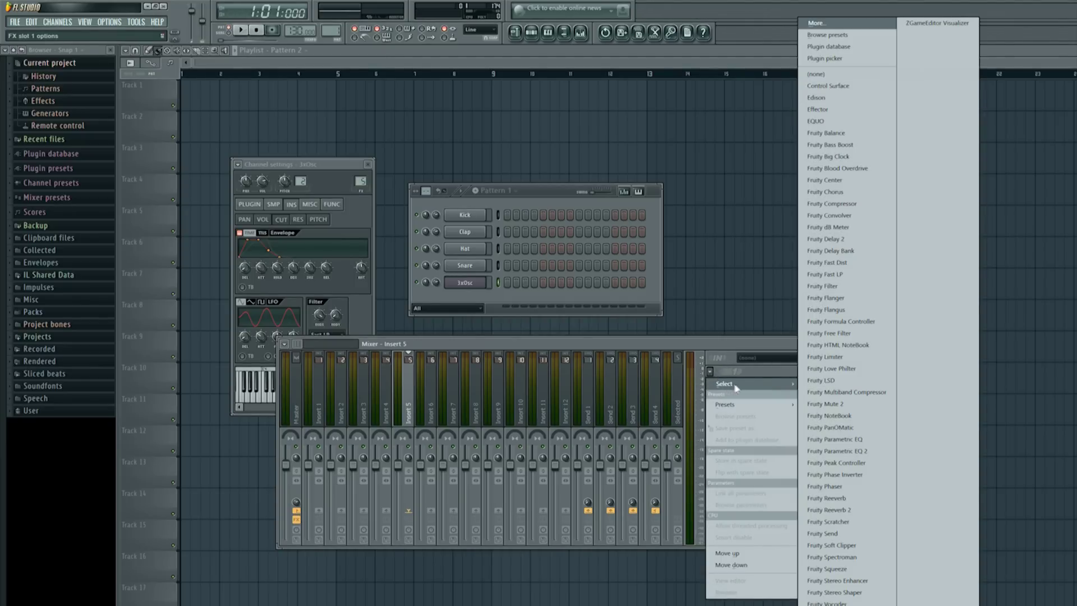
# Load Fruity Chorus into Insert 5's first slot, move its window left and play a test note.
pyautogui.click(847, 192)
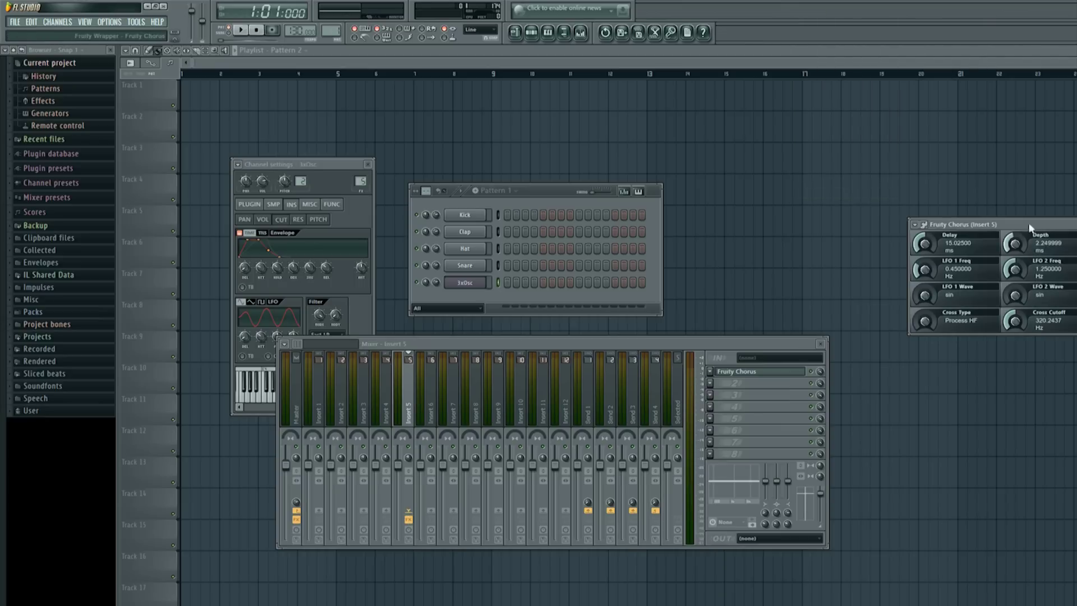
pyautogui.moveTo(1029, 216); pyautogui.dragTo(824, 194)
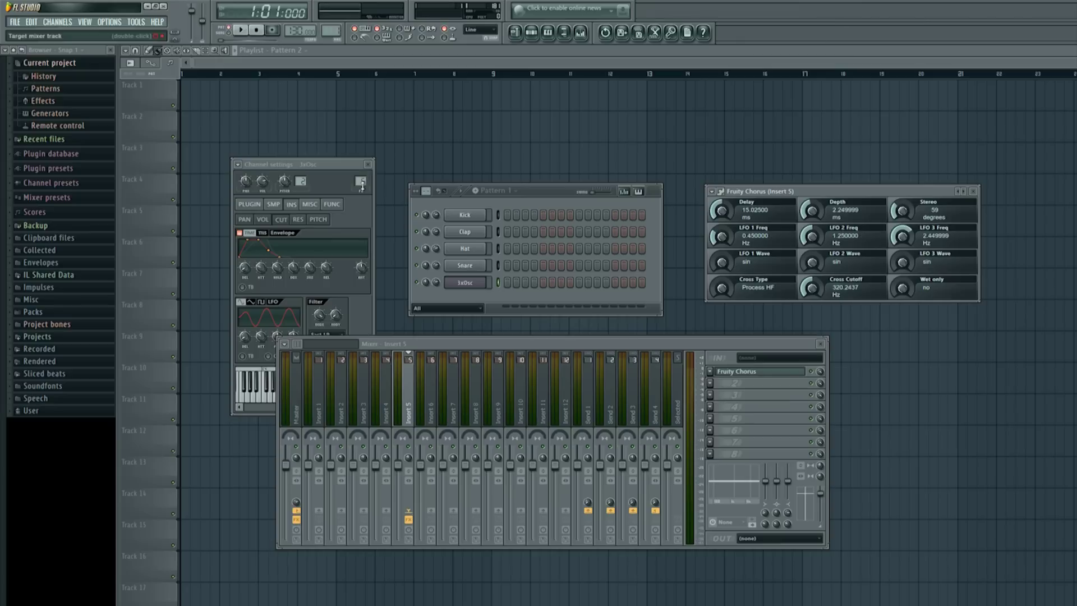
pyautogui.press('z')
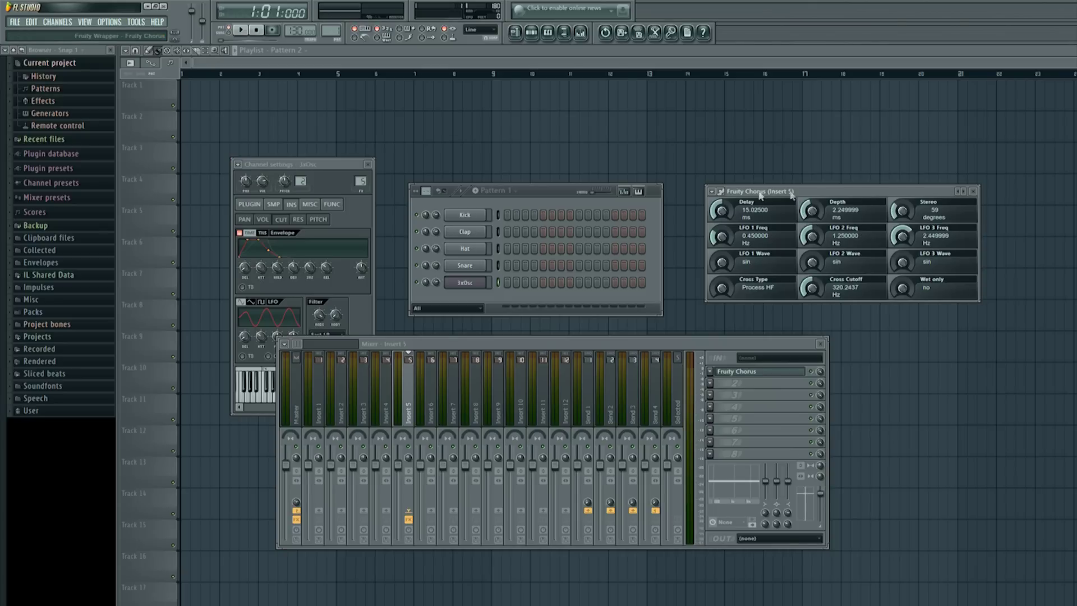
# Load the Fruity Chorus lightHF preset (Delay 3.79 ms, Depth 1.53 ms, Stereo 84°) and audition notes.
pyautogui.click(713, 192)
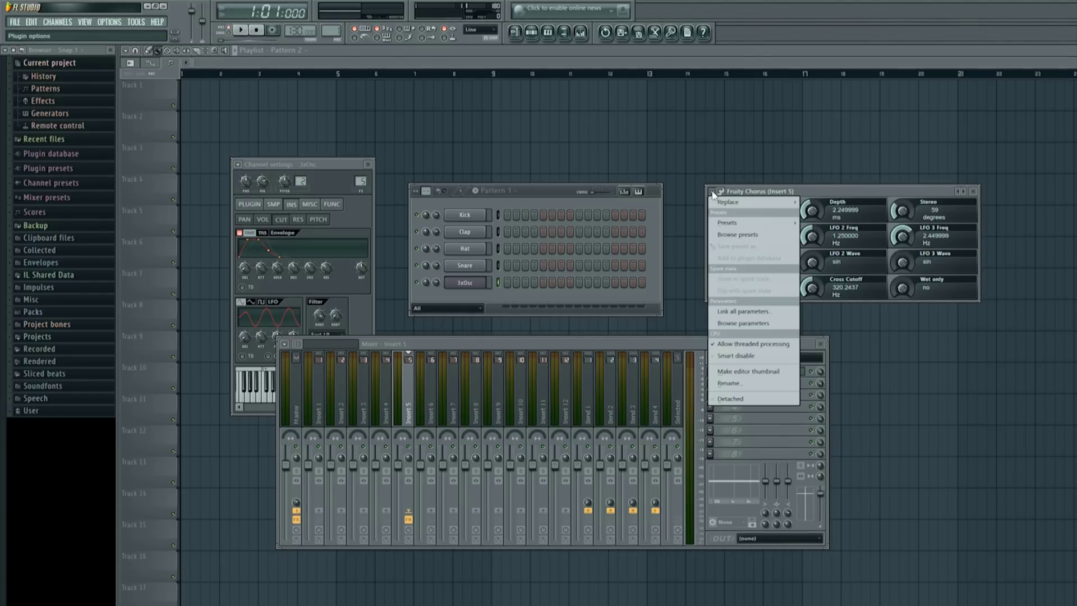
pyautogui.moveTo(743, 224)
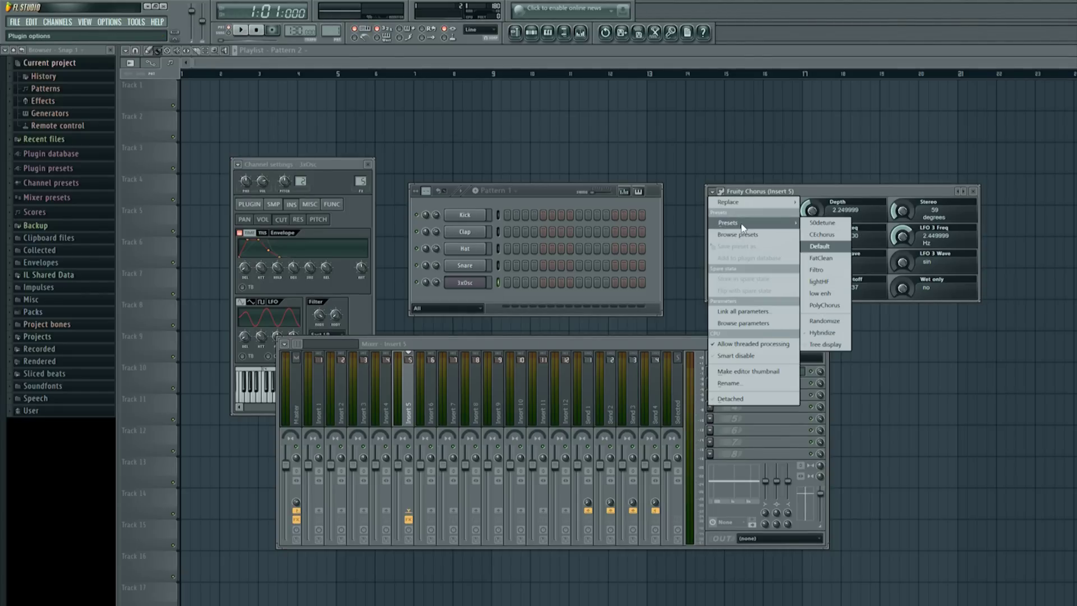
pyautogui.click(822, 282)
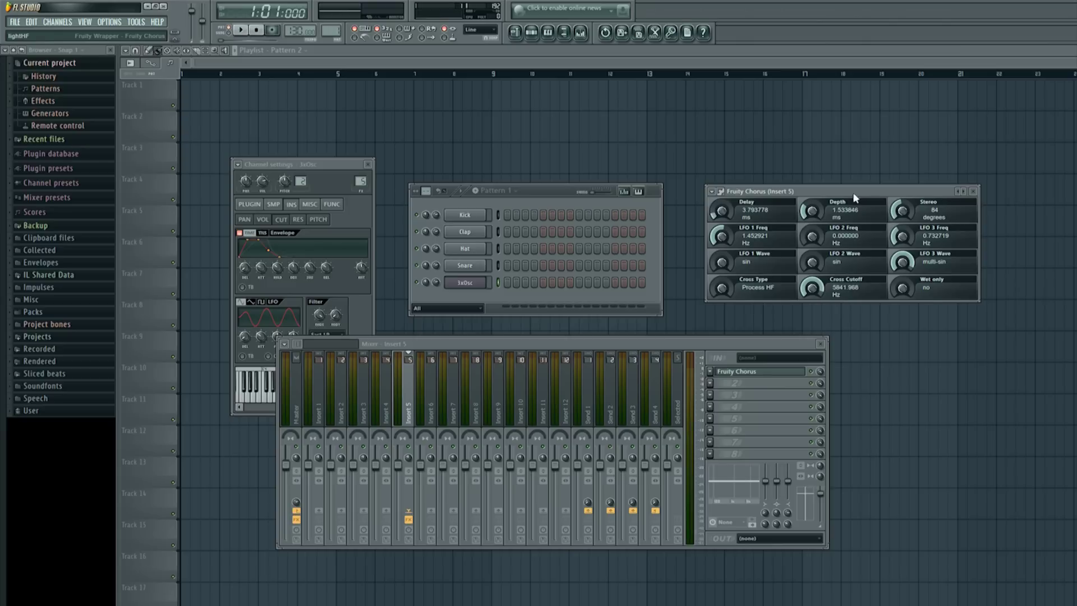
pyautogui.press('z')
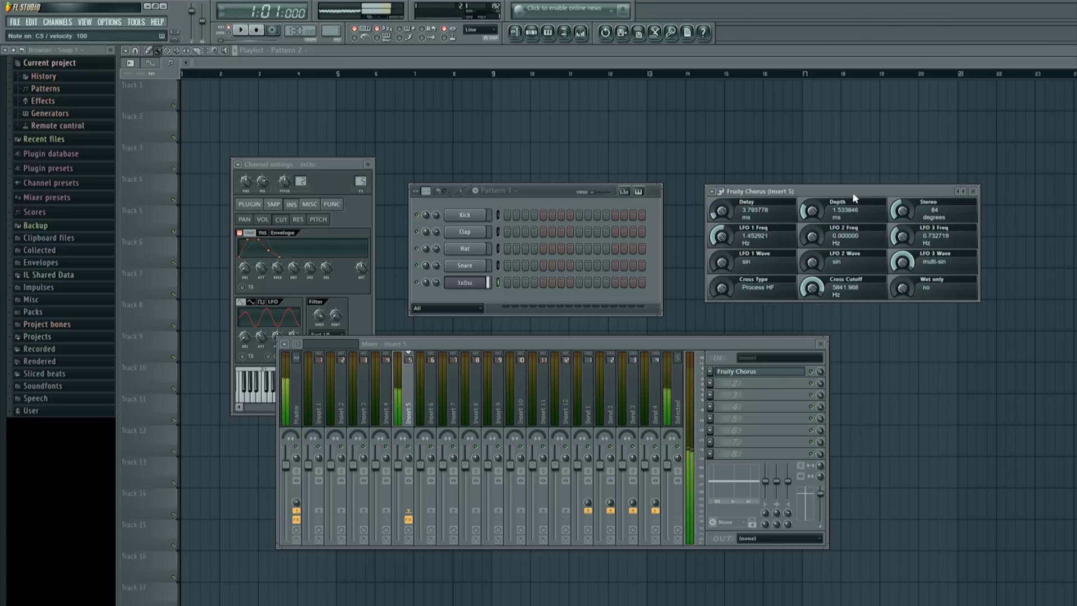
pyautogui.press('v')
pyautogui.press('x')
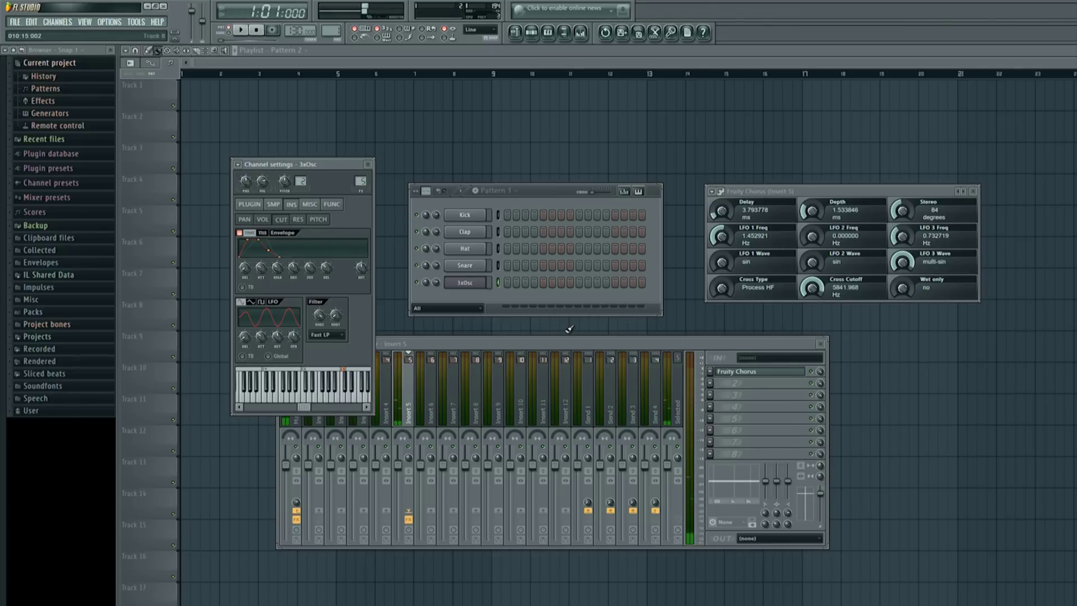
# Open the 3xOsc piano roll, zoom out to all four chord bars, and play the progression once.
pyautogui.rightClick(471, 285)
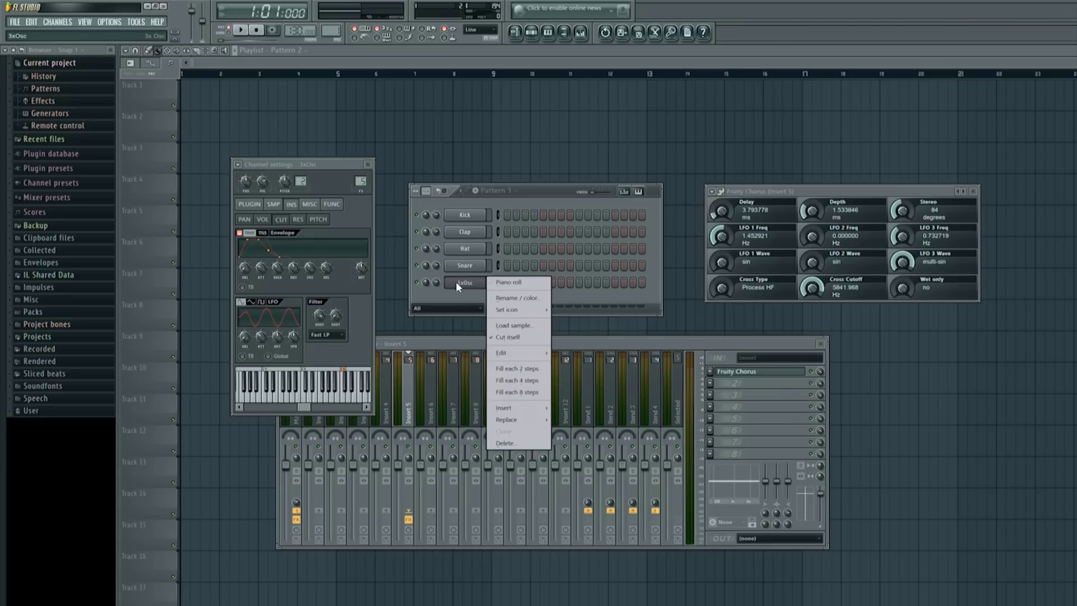
pyautogui.click(507, 282)
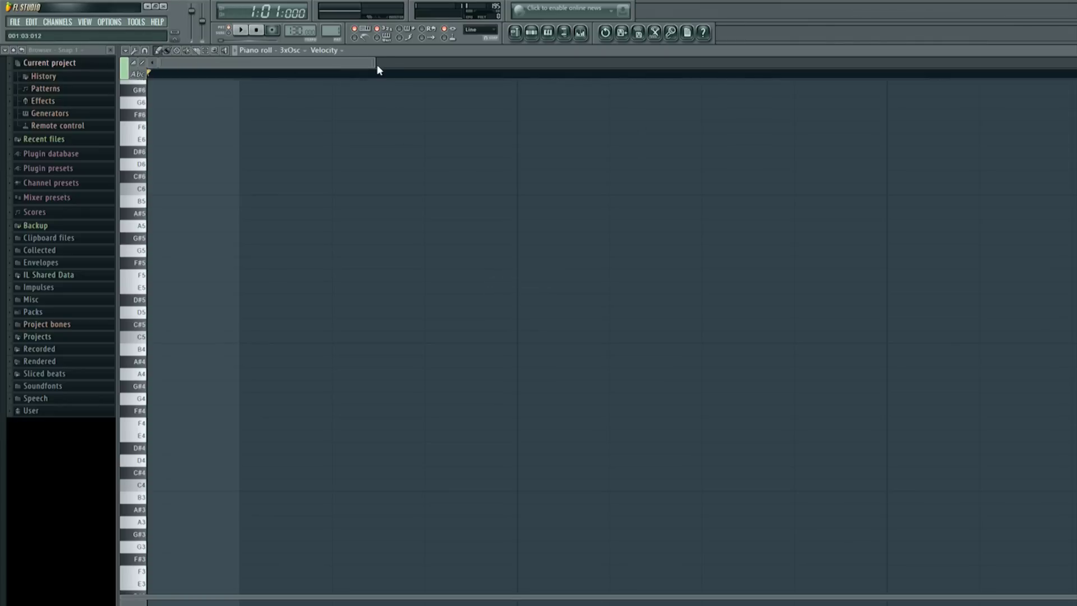
pyautogui.moveTo(375, 64); pyautogui.dragTo(1074, 63)
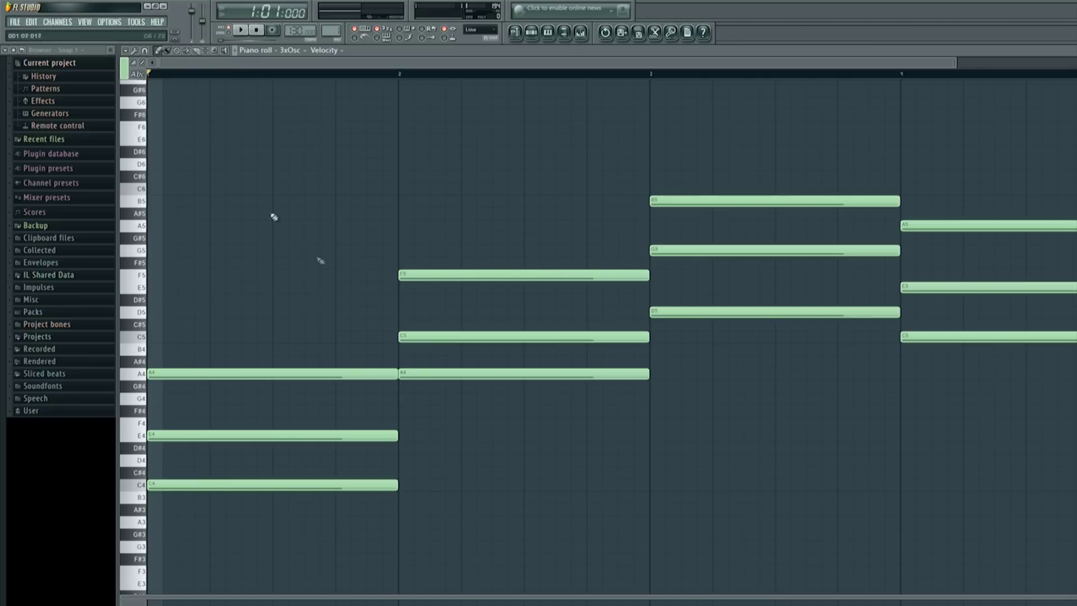
pyautogui.press('space')
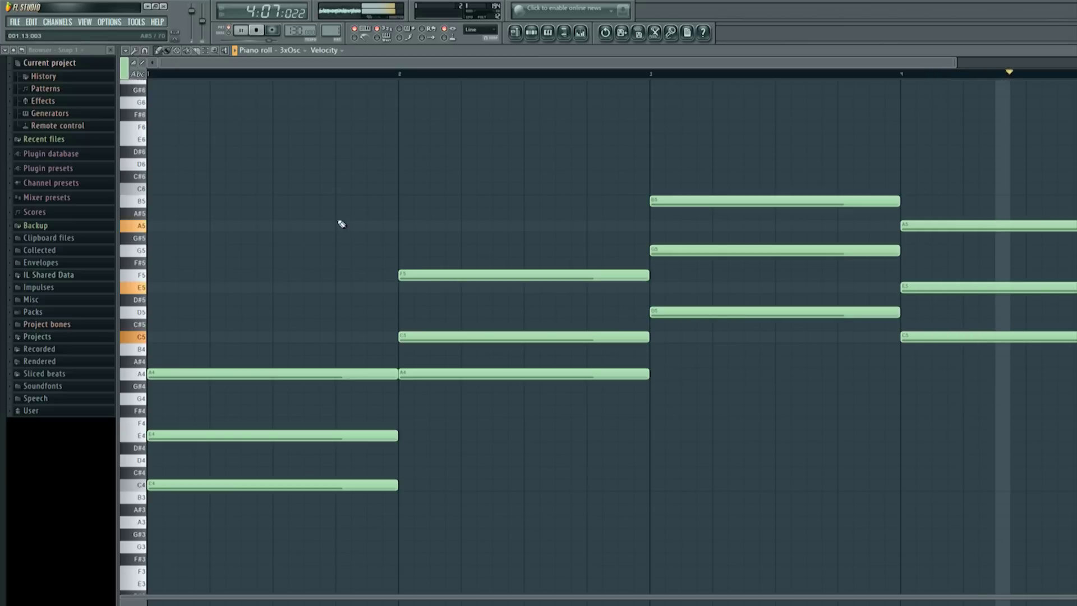
pyautogui.press('space')
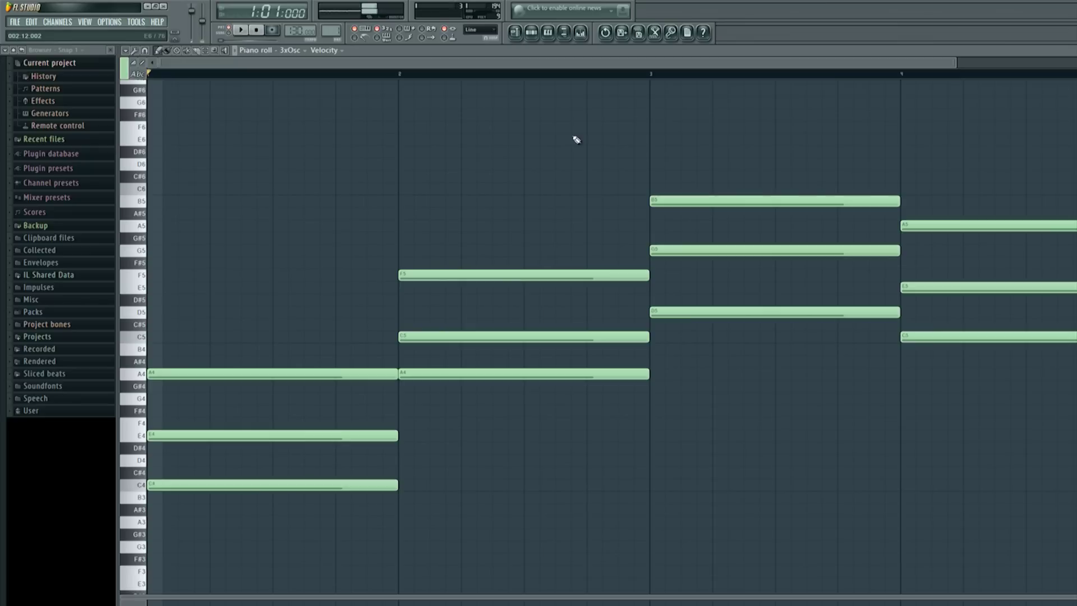
pyautogui.scroll(-1, 517, 72)
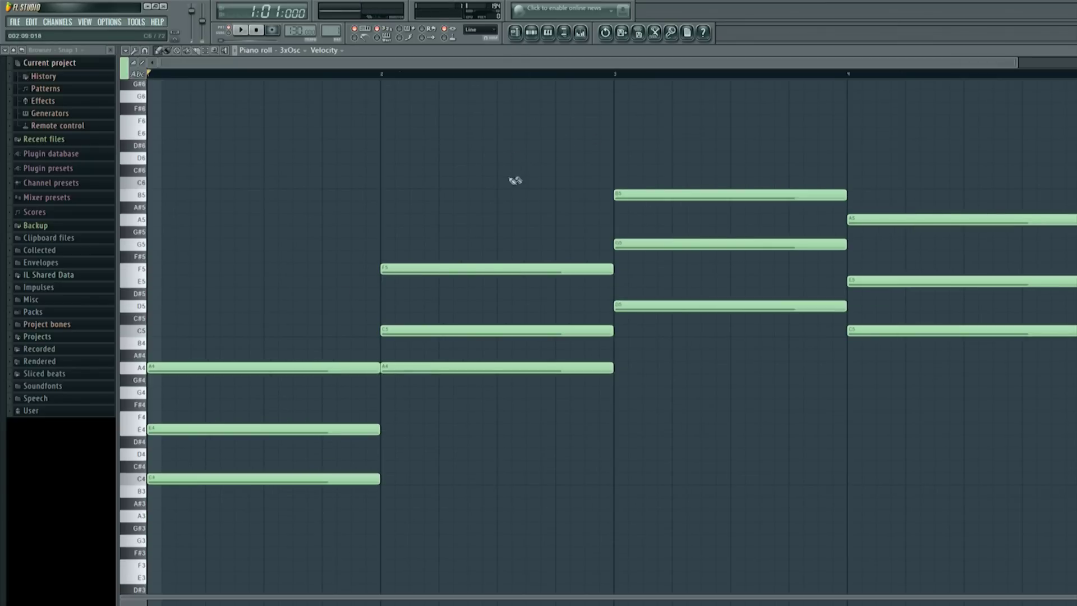
# Place the Pattern 1 chords at the start of Track 1 and set the tempo to 114 BPM.
pyautogui.click(517, 34)
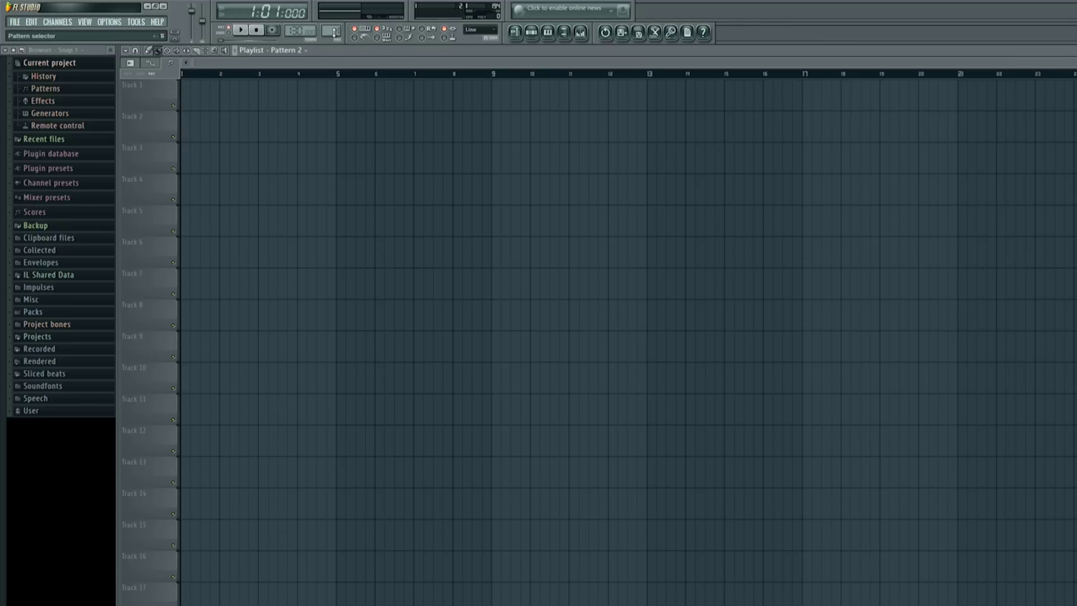
pyautogui.scroll(-1, 338, 39)
pyautogui.click(189, 101)
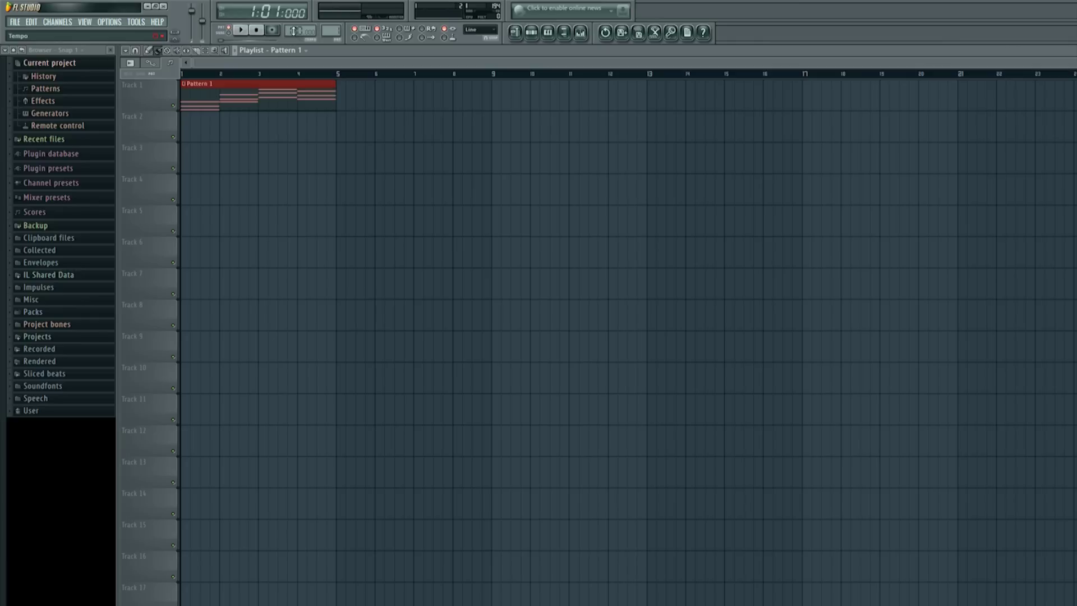
pyautogui.moveTo(296, 31); pyautogui.dragTo(288, 31)
# Paint four Pattern 2 drum clips along Track 2 over bars 5–8.
pyautogui.click(532, 34)
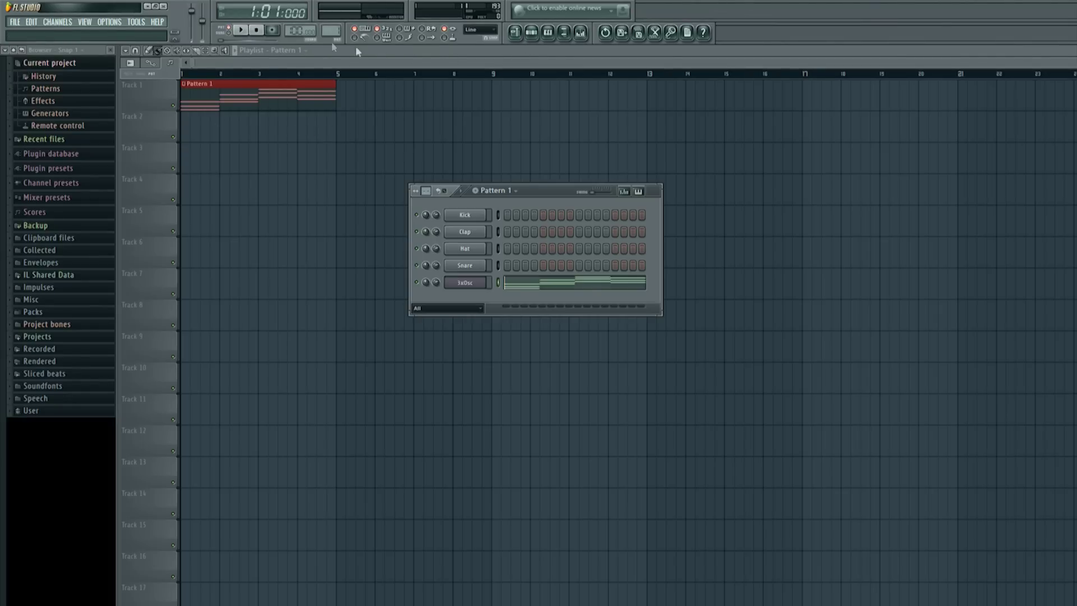
pyautogui.scroll(-1, 34, 35)
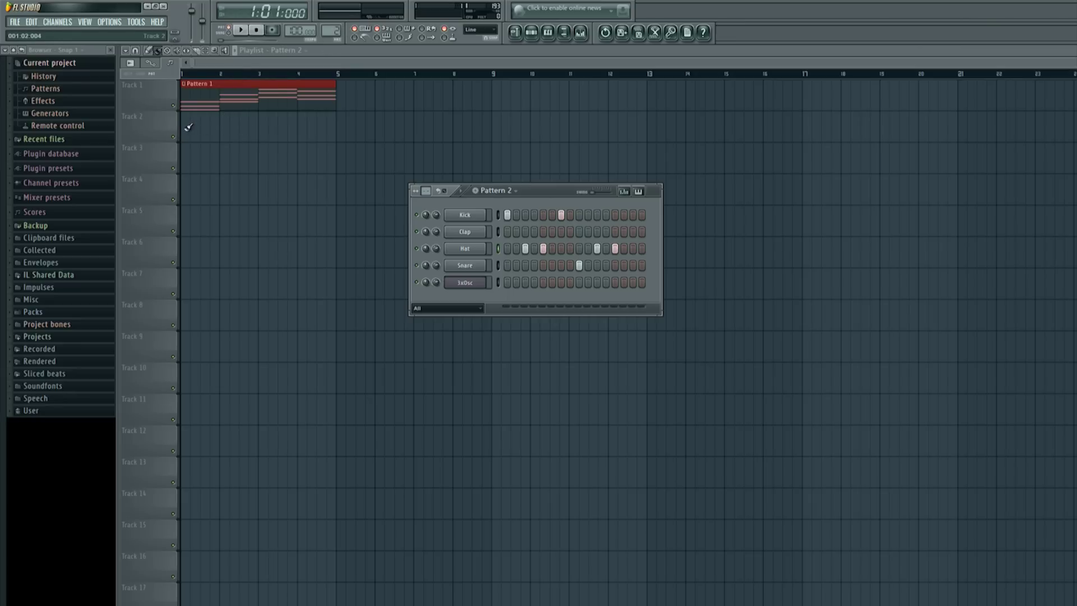
pyautogui.moveTo(188, 128); pyautogui.dragTo(315, 125)
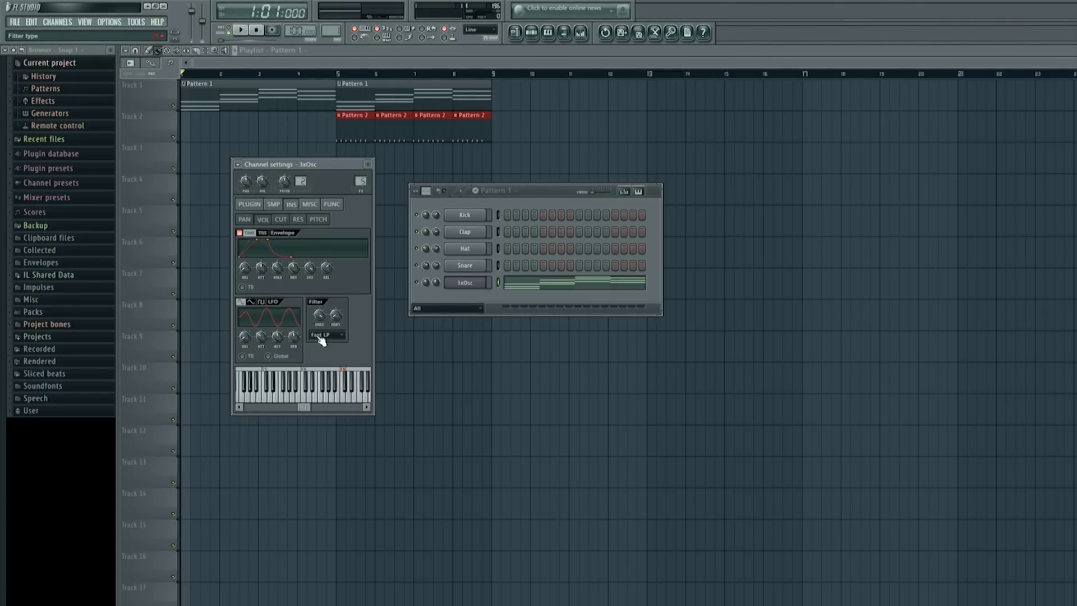
# Play the arrangement from the start, stop it, and leave only the playlist showing.
pyautogui.click(246, 31)
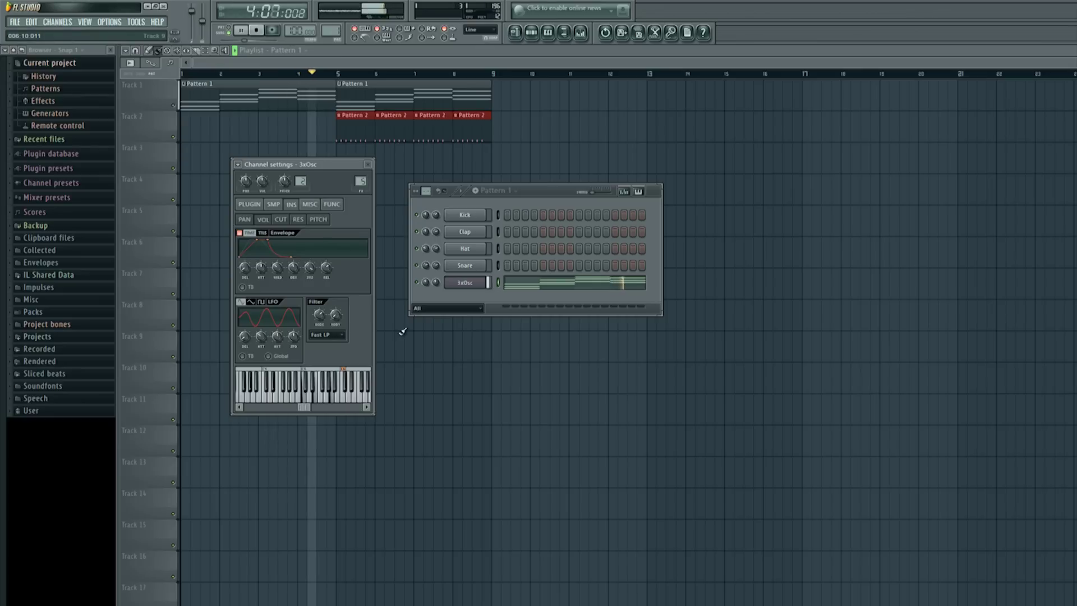
pyautogui.click(436, 248)
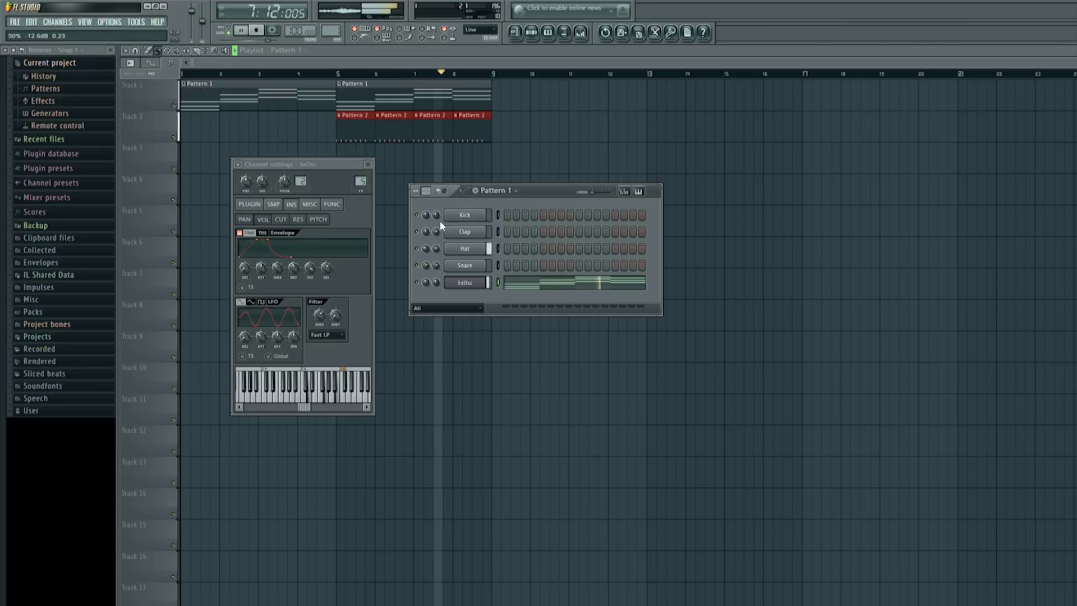
pyautogui.click(265, 35)
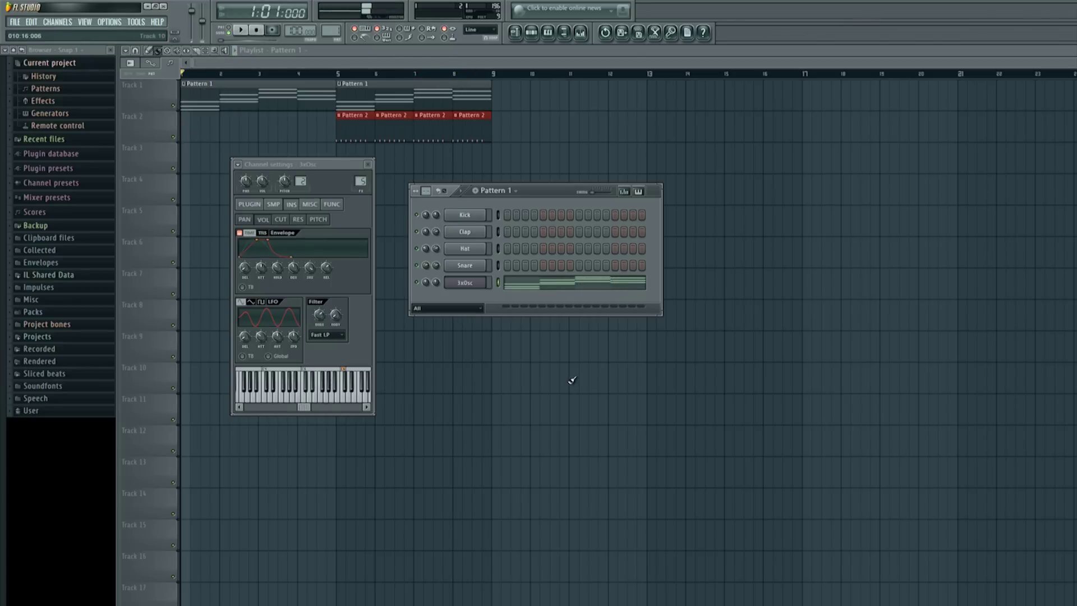
pyautogui.click(402, 210)
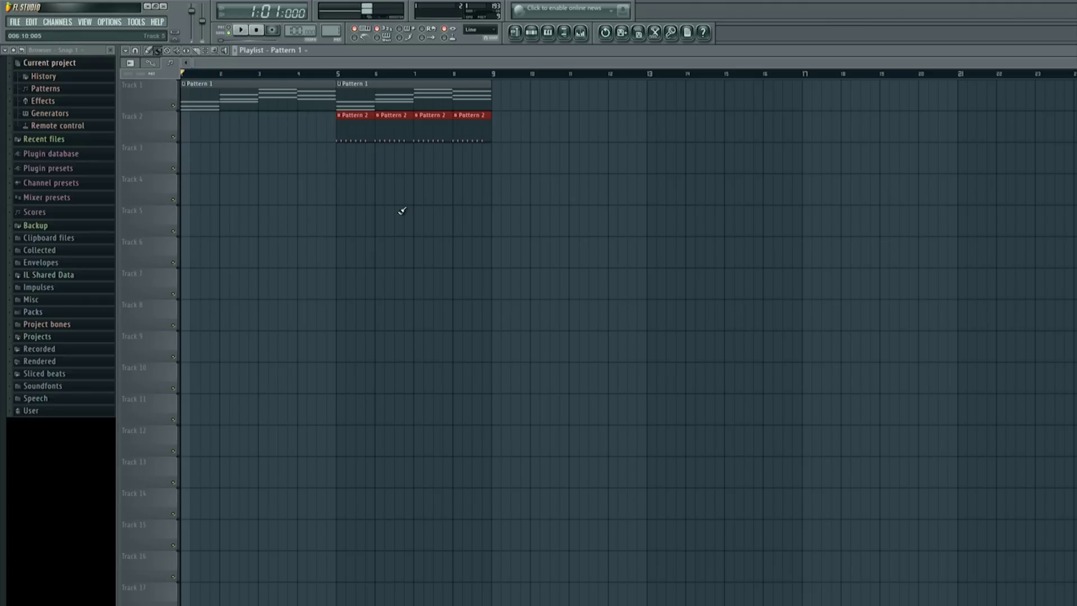